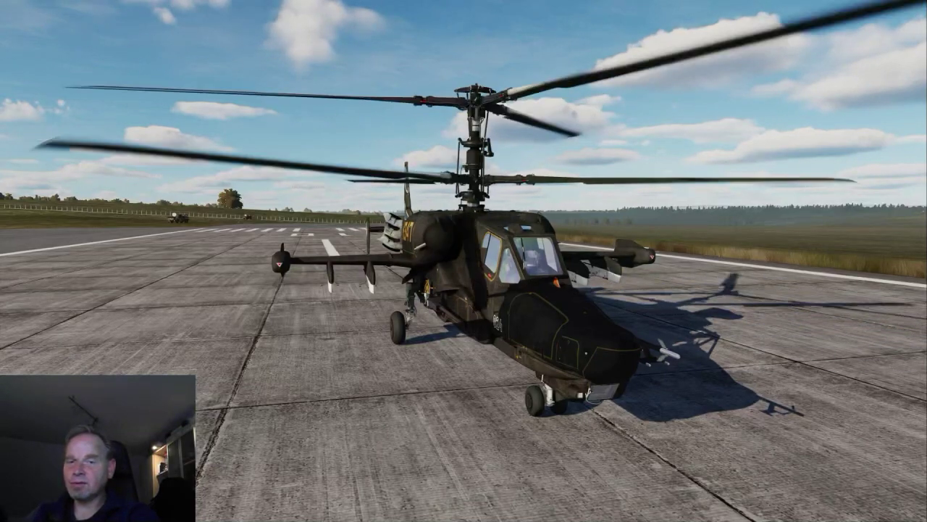
Switch from DCS World to the Tobii Experience window with Alt+Tab.
key("alt+Tab")
key("Tab")
key("Tab")
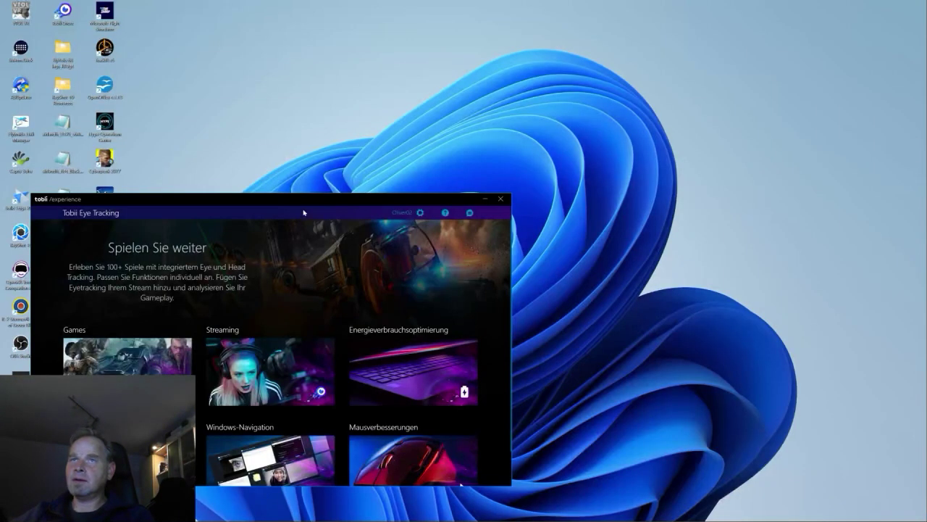
Centre the Tobii Experience window and show its eye-tracking settings panel.
left_click_drag(308, 204, 552, 99)
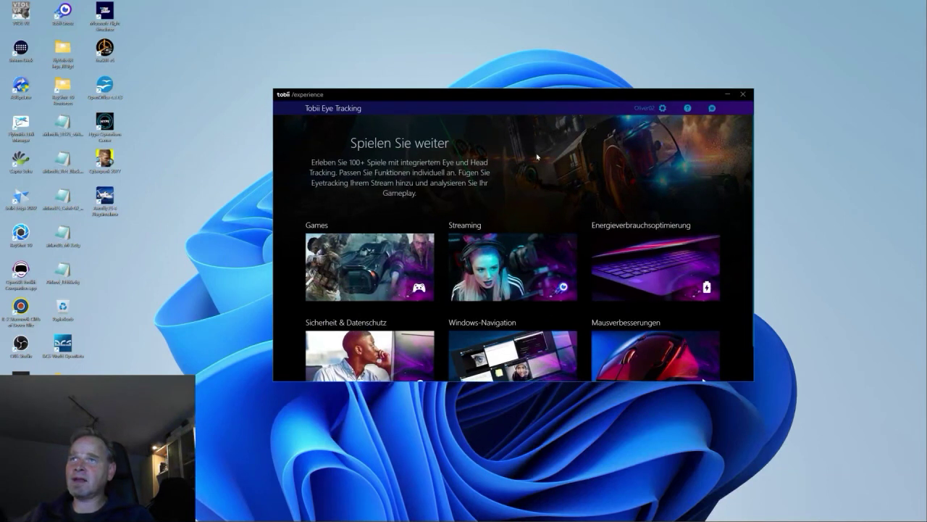
left_click(661, 109)
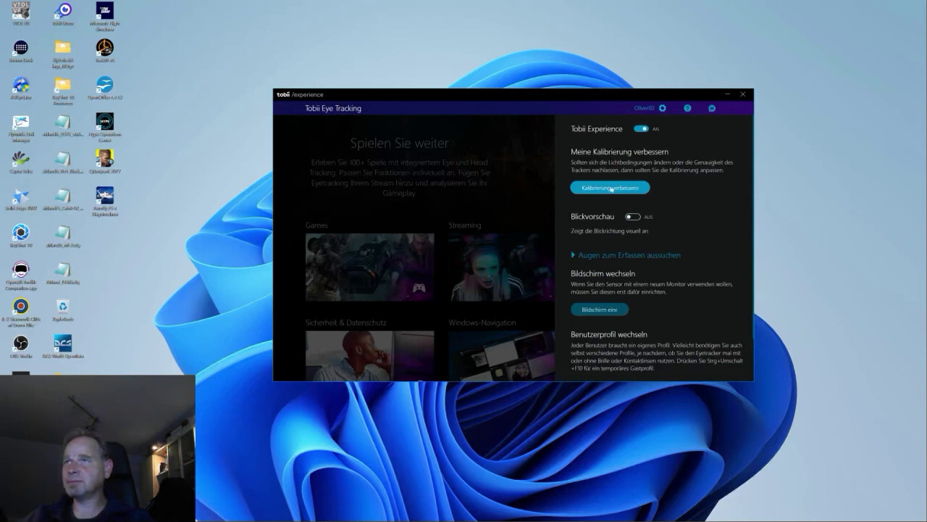
Start 'Kalibrierung verbessern' to recalibrate the eye tracker.
left_click(610, 188)
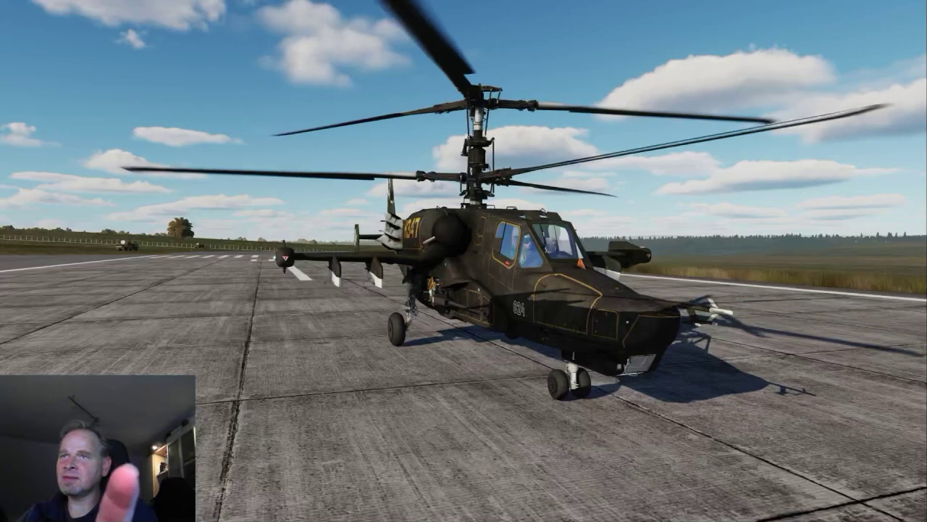
Switch to Tobii Game Hub and move its window toward the screen centre.
key("alt+Tab")
key("alt+shift+Tab")
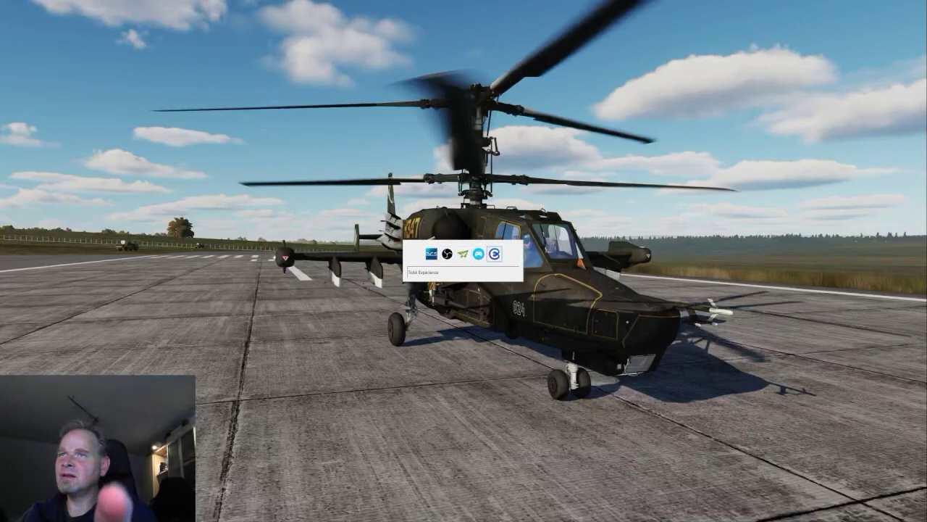
key("alt+Tab")
key("alt+Tab")
key("alt+Tab")
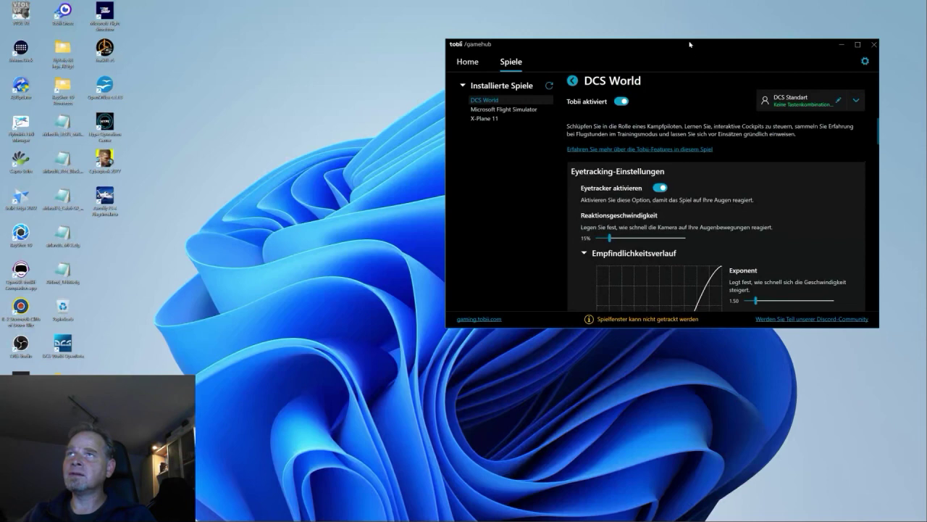
left_click_drag(690, 46, 521, 92)
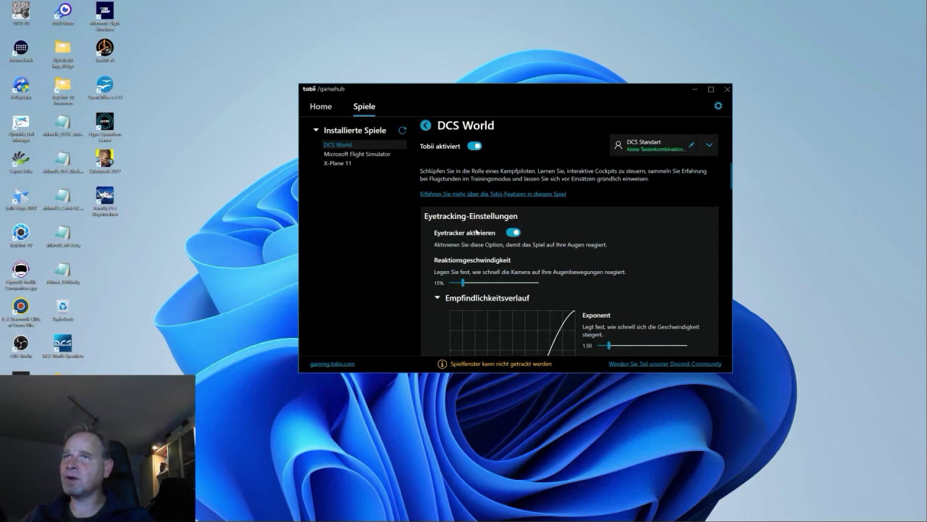
Scroll the DCS World eye-tracking settings down to the 63° Grenzen yaw and pitch limits.
scroll(478, 230, "down", 2)
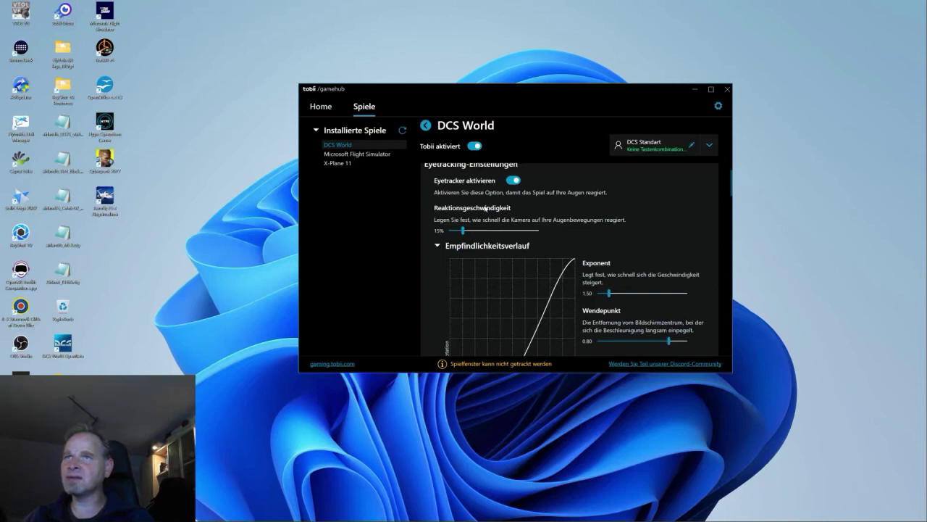
scroll(485, 208, "down", 1)
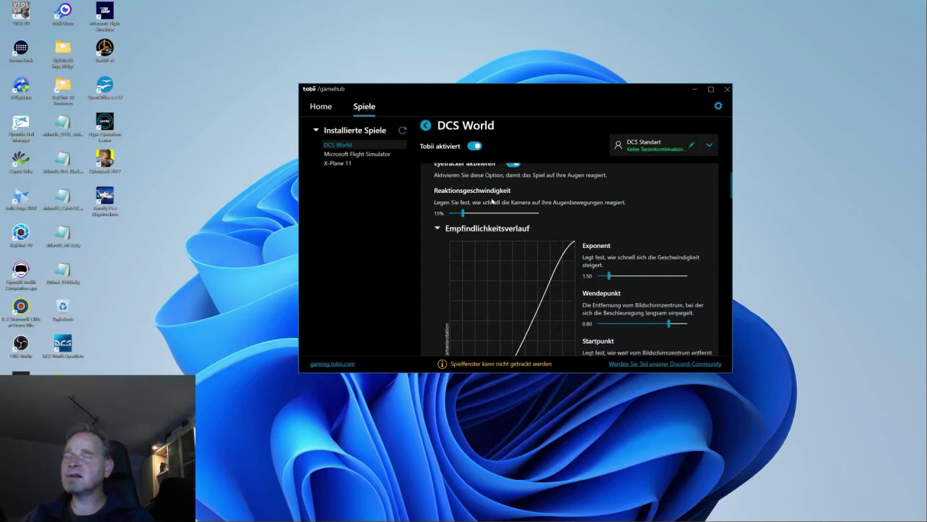
scroll(492, 201, "up", 1)
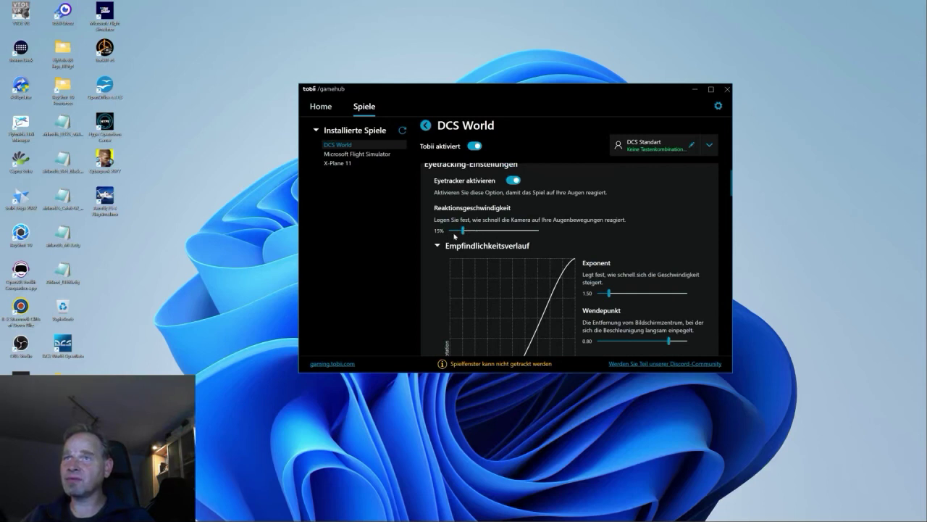
scroll(515, 230, "down", 4)
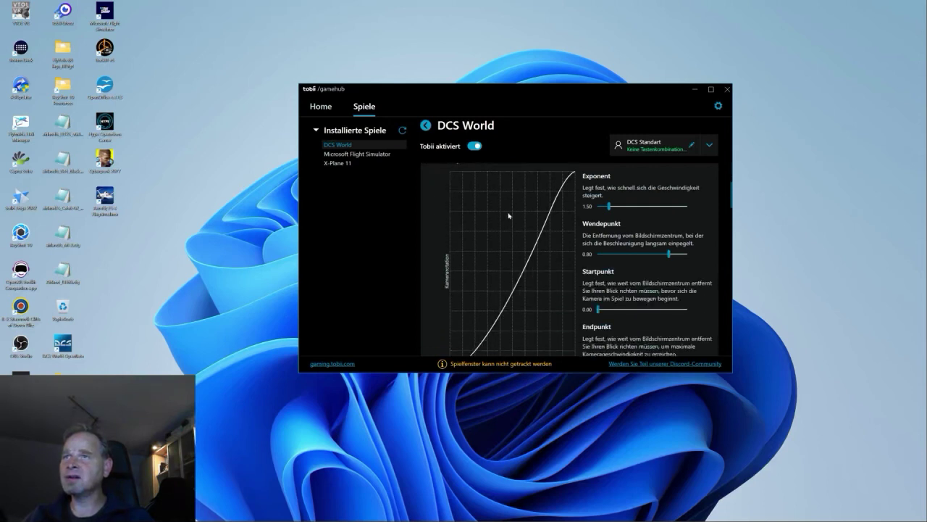
scroll(507, 214, "up", 3)
scroll(507, 208, "down", 1)
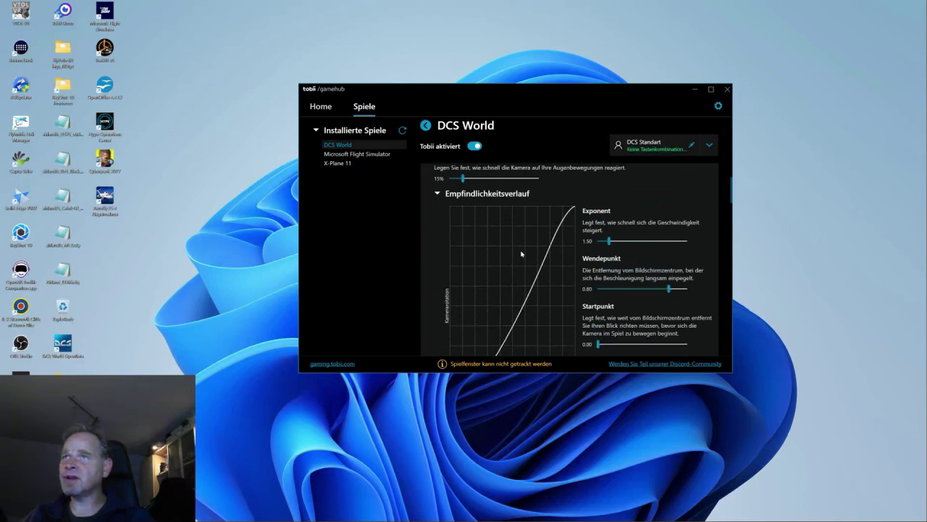
scroll(523, 232, "down", 1)
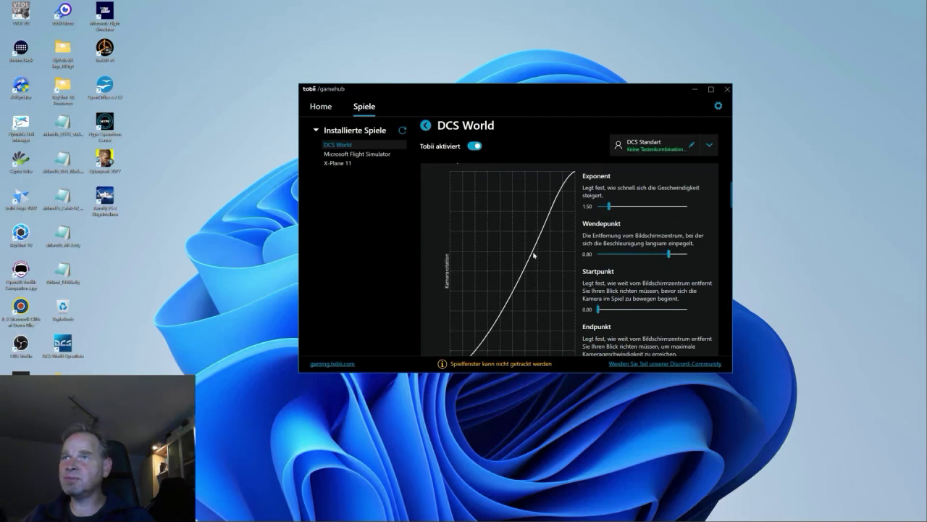
scroll(559, 268, "down", 3)
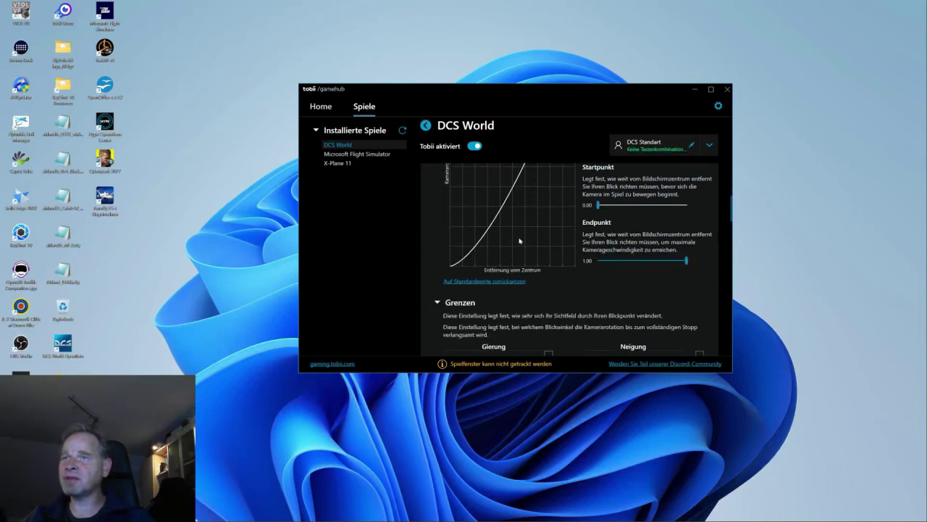
scroll(514, 232, "up", 4)
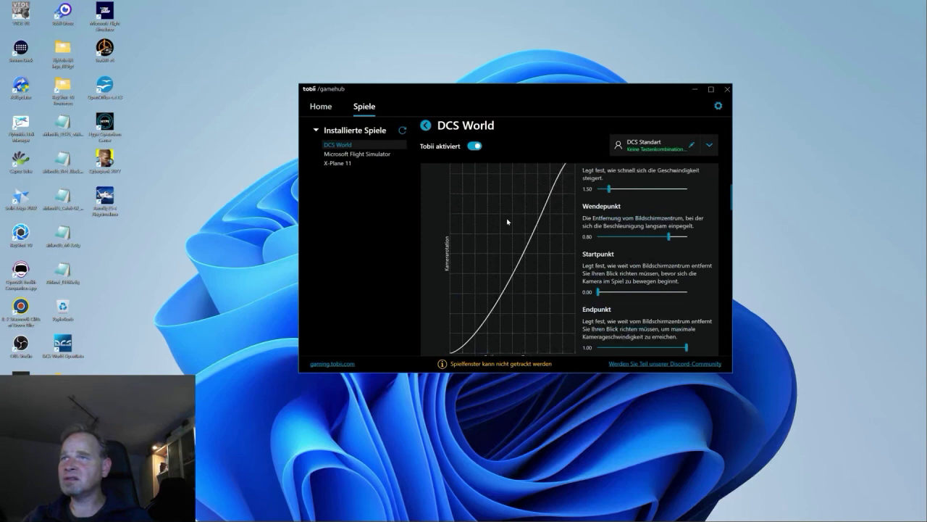
scroll(513, 226, "down", 1)
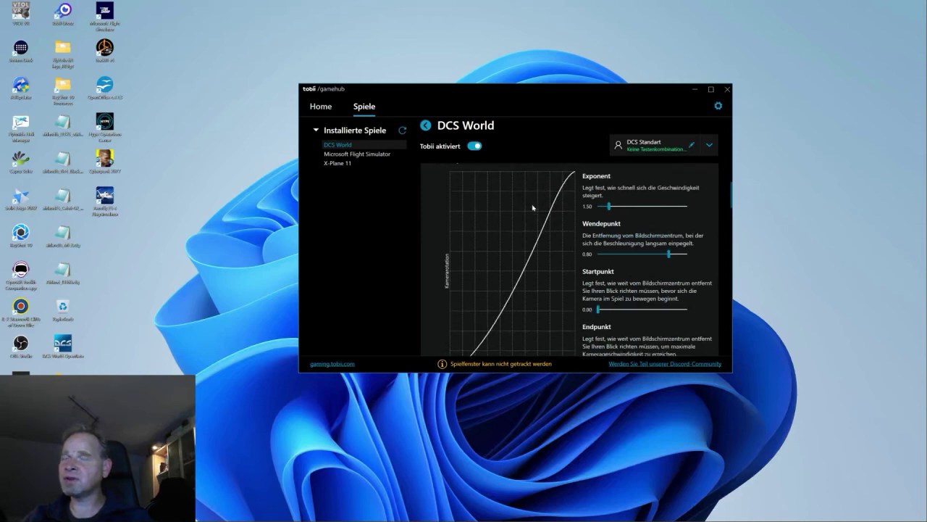
scroll(514, 226, "down", 5)
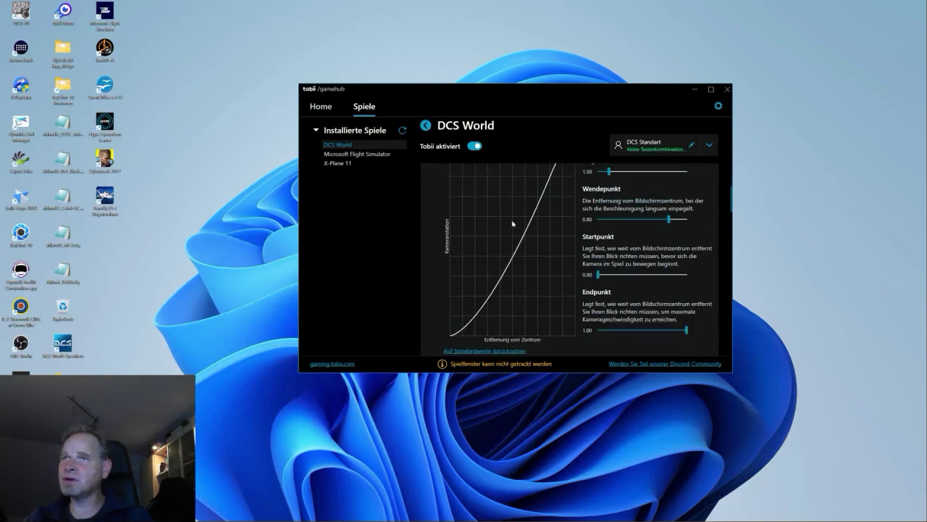
scroll(509, 217, "down", 3)
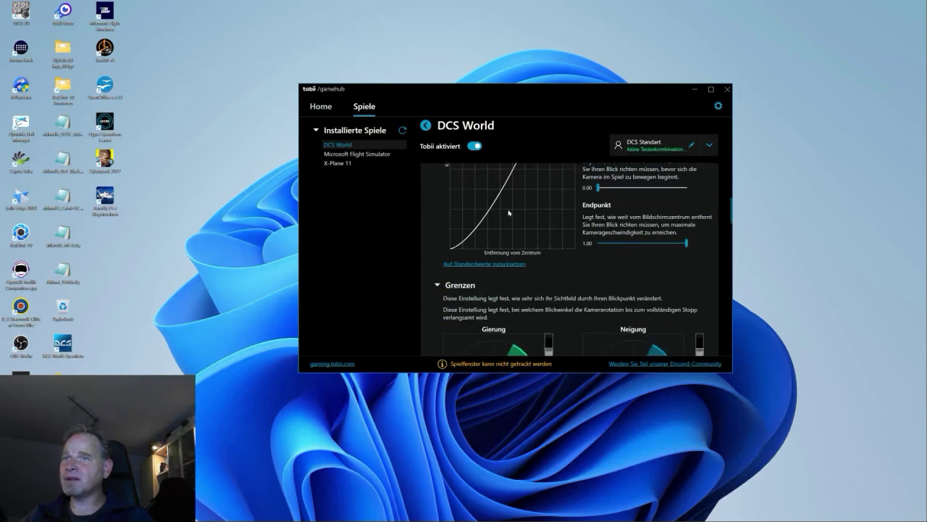
scroll(532, 232, "down", 4)
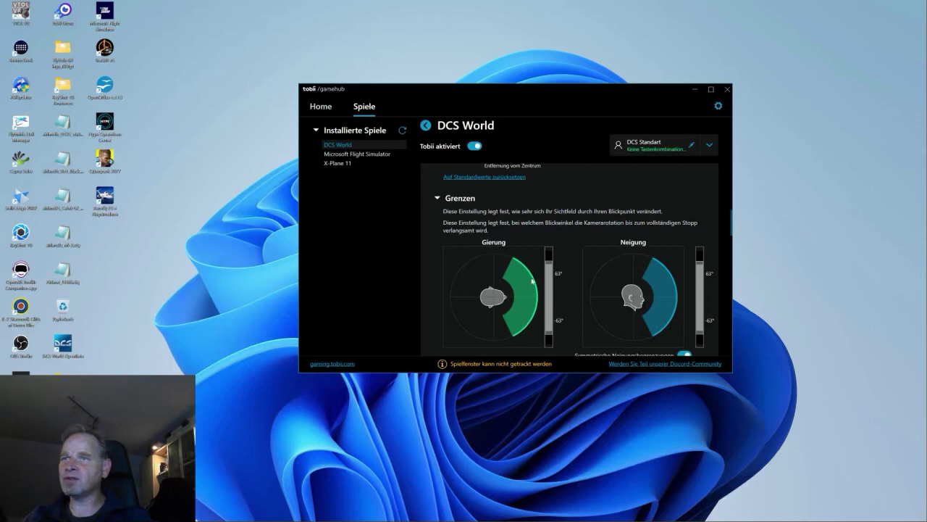
Scroll through Kopftracking-Einstellungen, past Kopfdrehung sensitivities, to the 180° head-rotation Grenzen dials.
scroll(536, 290, "down", 4)
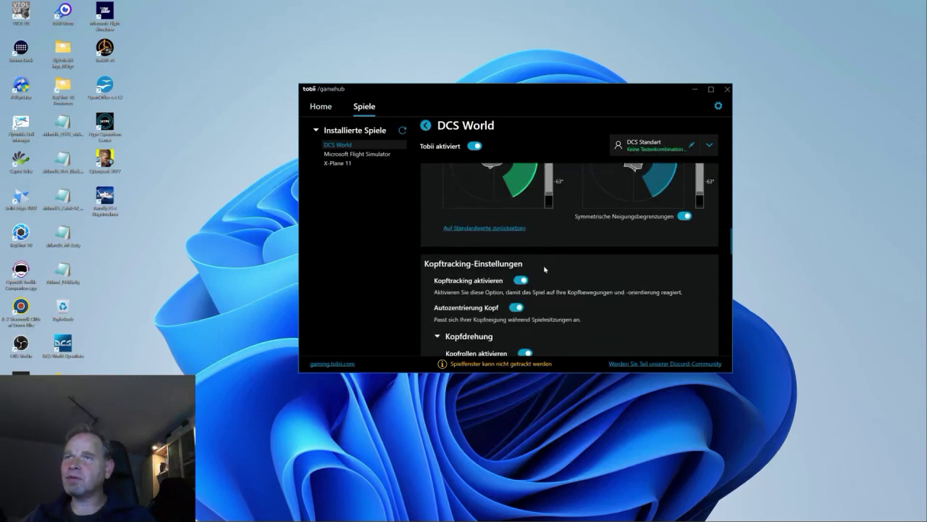
scroll(558, 273, "down", 1)
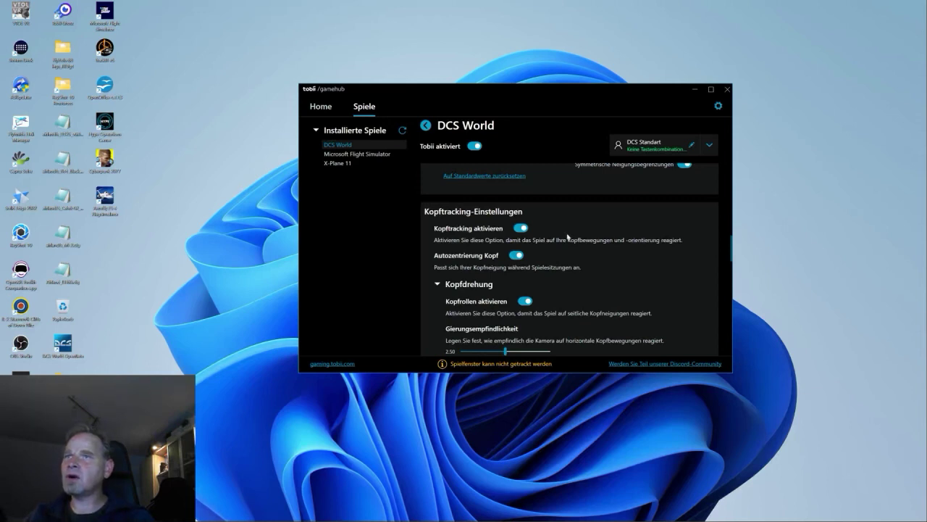
scroll(576, 242, "down", 2)
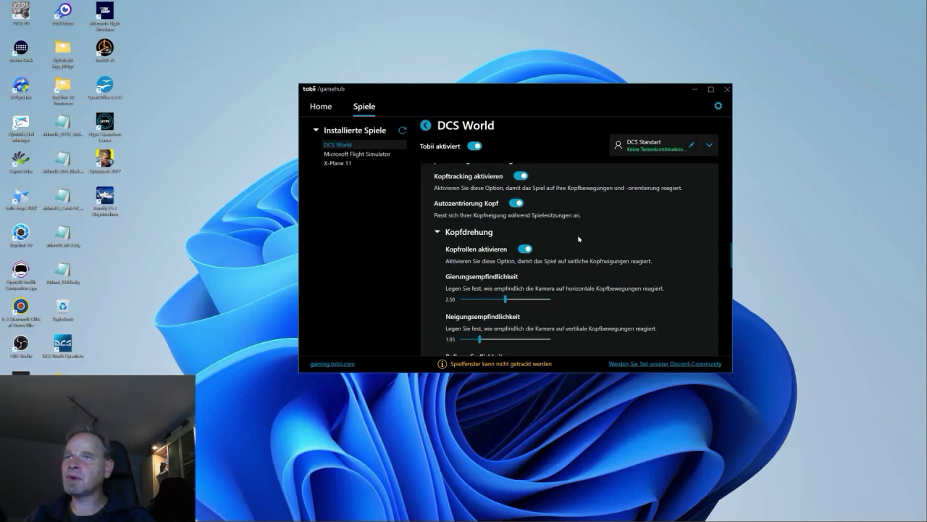
scroll(571, 236, "down", 1)
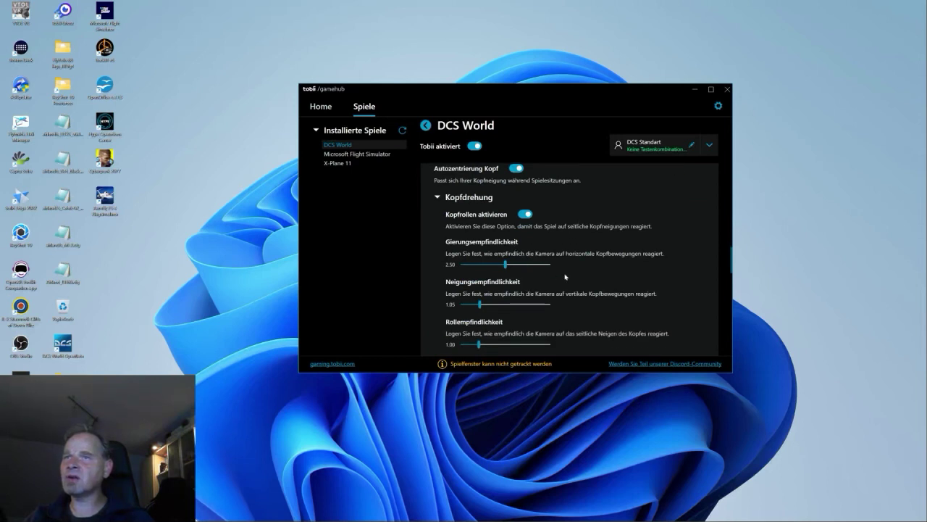
scroll(565, 277, "down", 1)
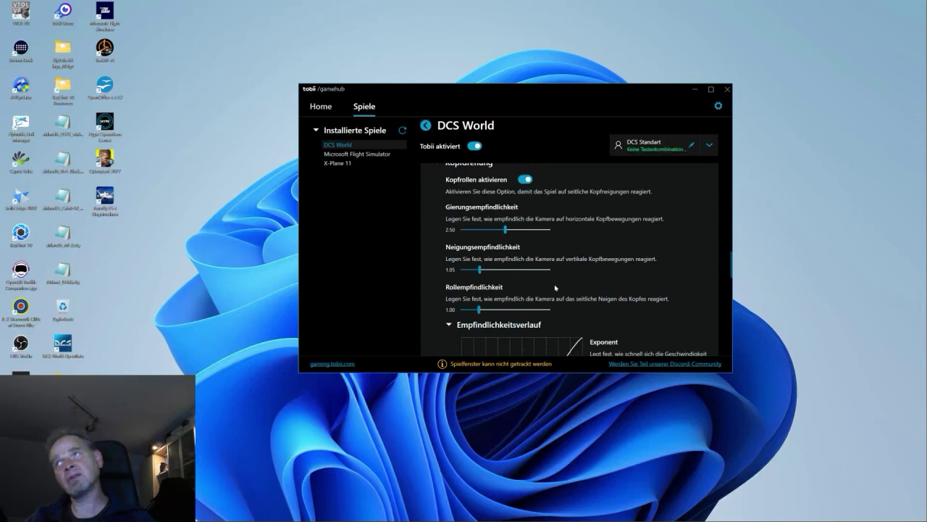
scroll(554, 282, "down", 1)
scroll(555, 282, "down", 1)
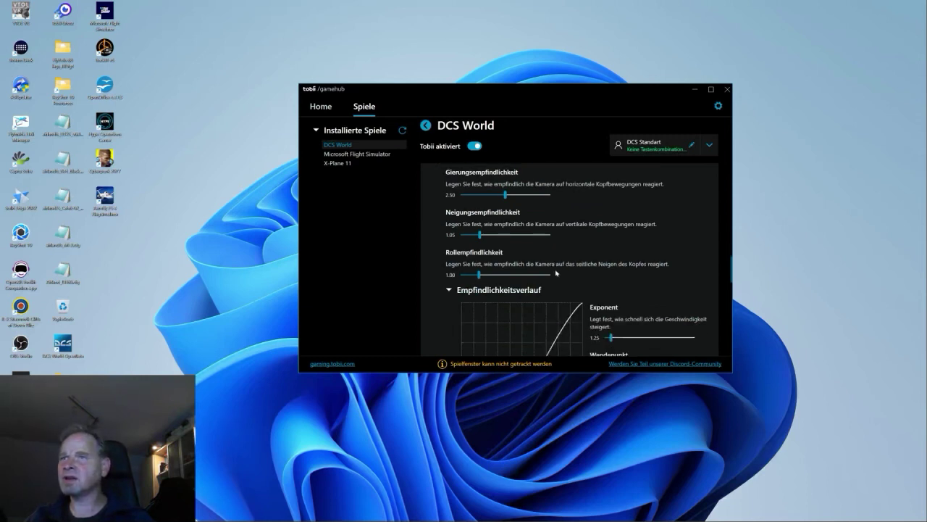
scroll(550, 268, "down", 2)
scroll(547, 260, "down", 6)
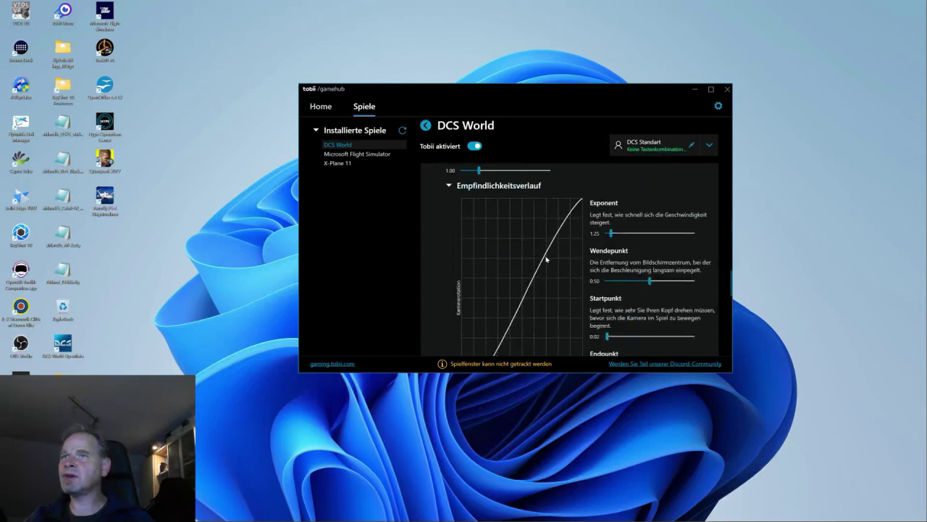
scroll(551, 248, "down", 1)
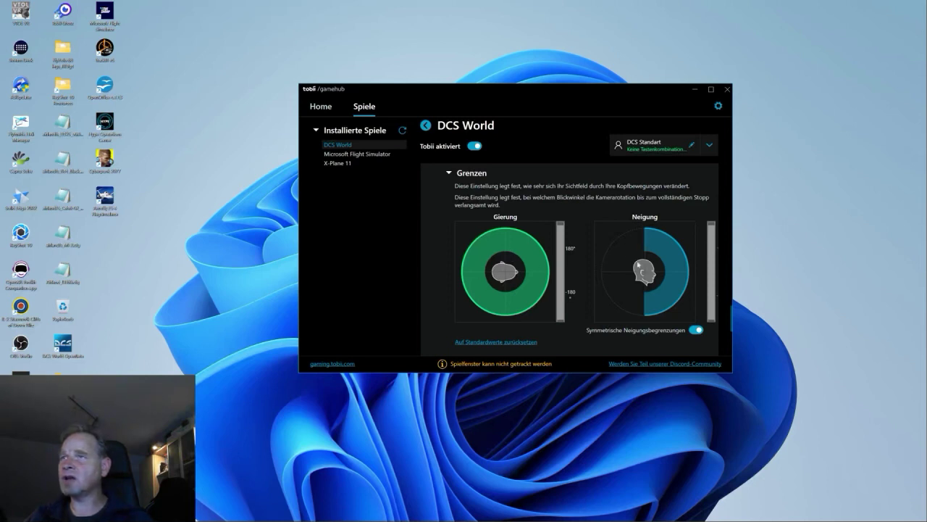
Review the Steuerungsfunktionen toggle and reset bindings, then return to Kopftracking-Einstellungen.
scroll(619, 257, "down", 4)
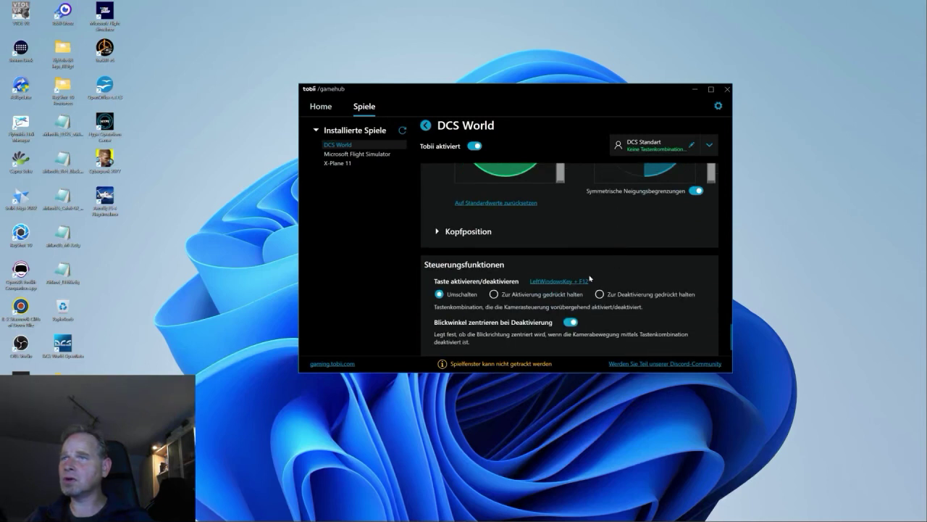
scroll(607, 275, "down", 1)
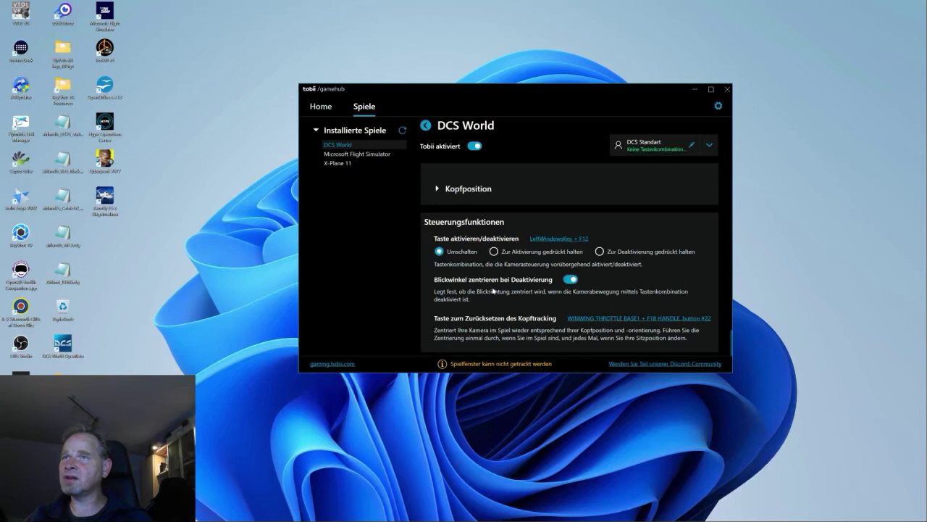
scroll(504, 275, "up", 3)
scroll(505, 254, "up", 10)
scroll(497, 234, "up", 3)
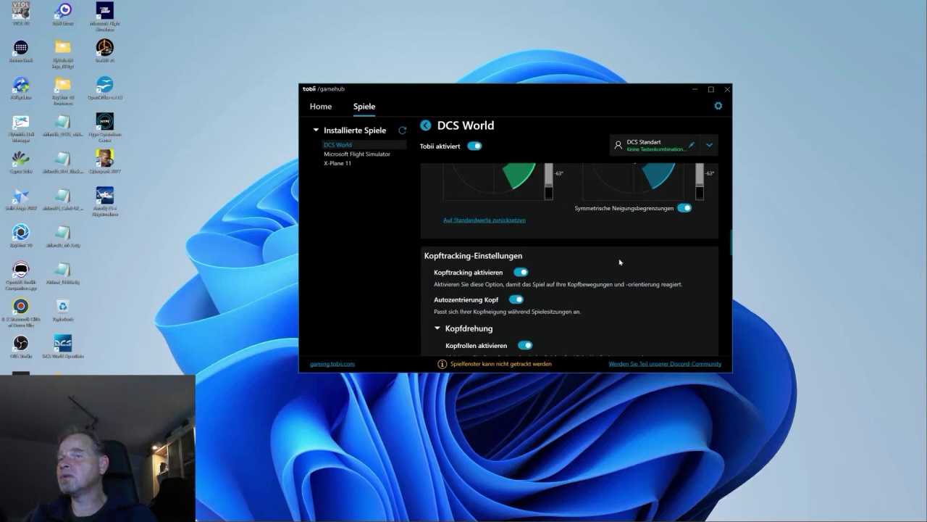
scroll(615, 258, "up", 8)
scroll(608, 249, "up", 6)
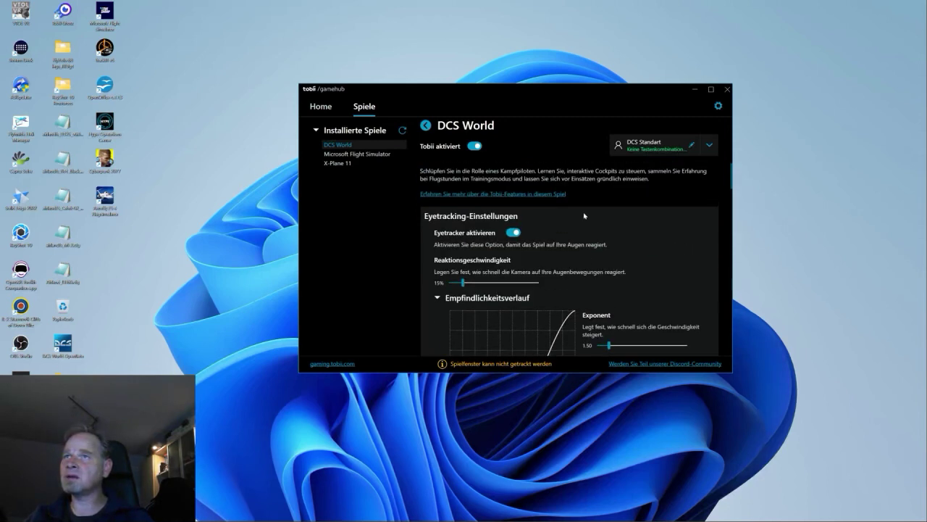
scroll(586, 216, "down", 7)
scroll(600, 221, "down", 8)
scroll(602, 225, "down", 2)
scroll(599, 217, "up", 8)
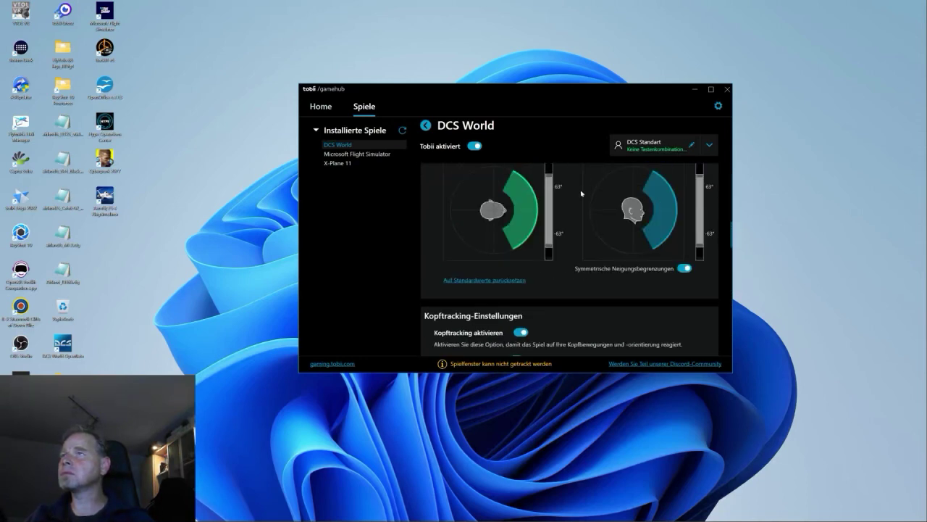
scroll(581, 194, "up", 2)
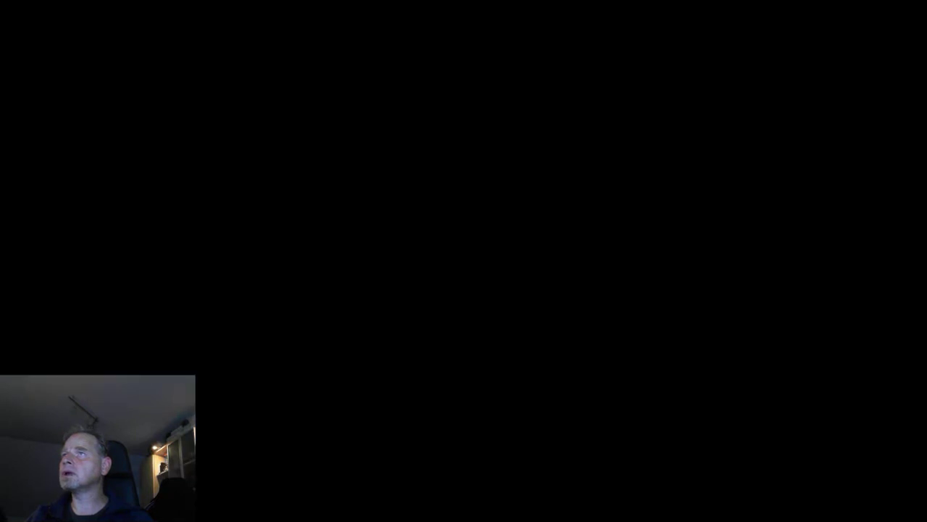